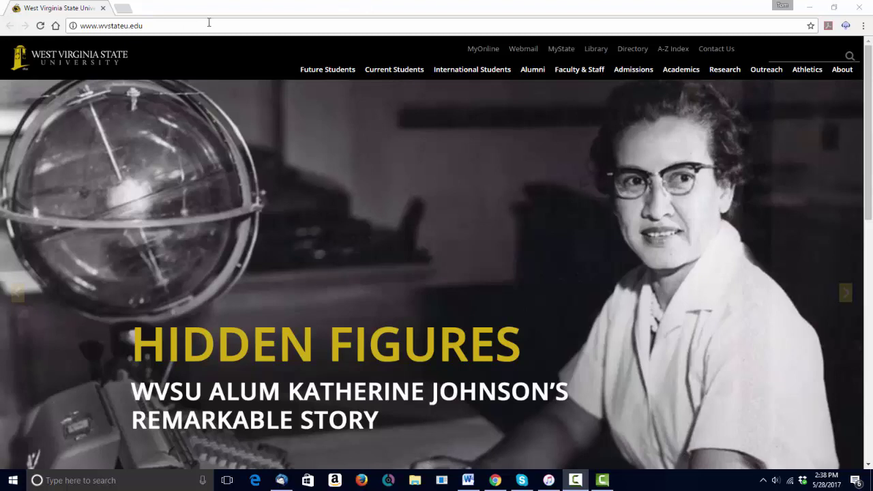
pyautogui.click(171, 28)
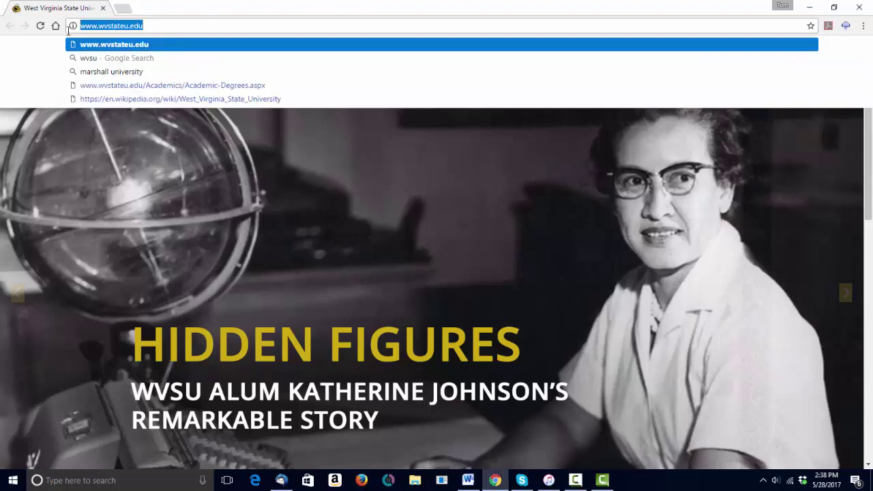
pyautogui.write('www.')
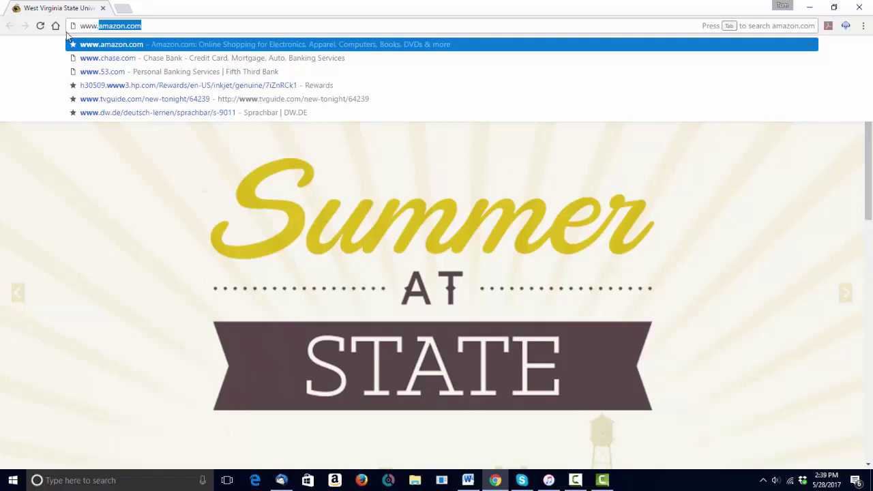
pyautogui.write('sc')
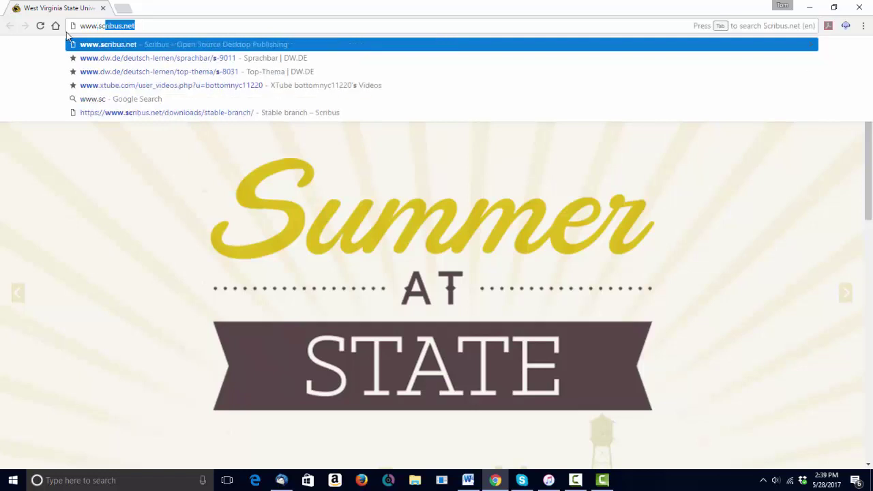
pyautogui.write('ribus.net')
pyautogui.press('Return')
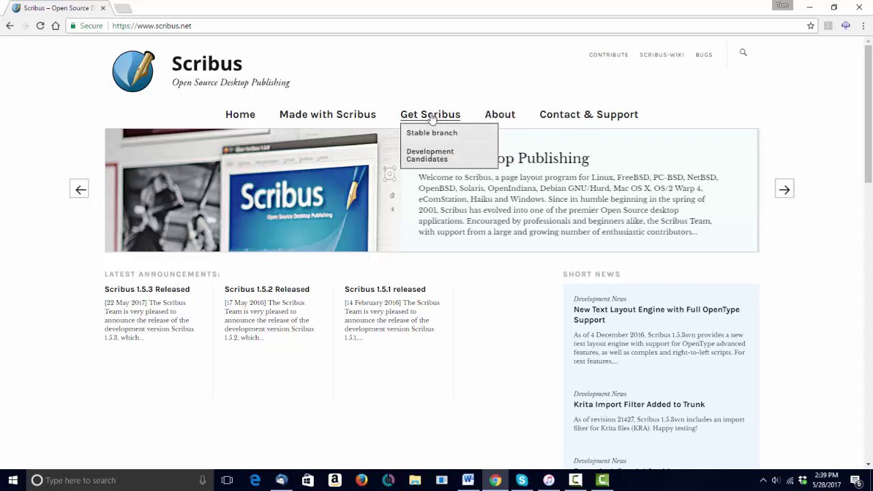
pyautogui.moveTo(431, 114)
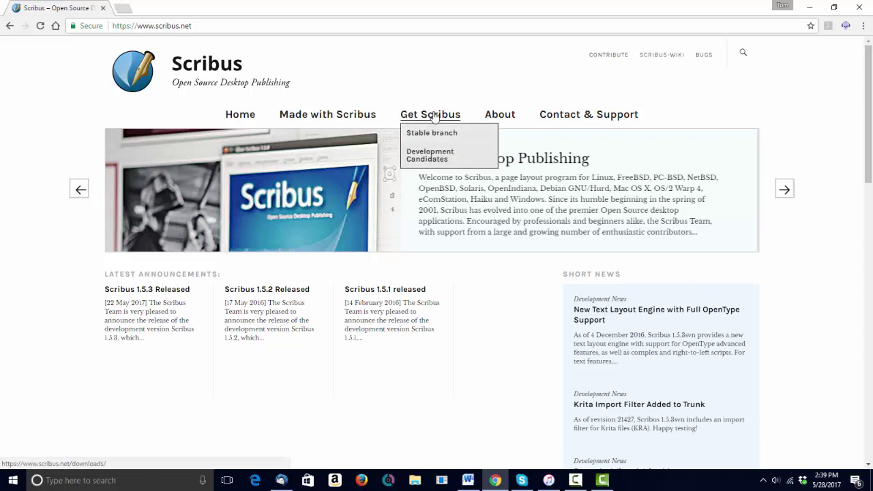
# - Go through Get Scribus to the stable branch page listing release 1.4.6
pyautogui.click(435, 116)
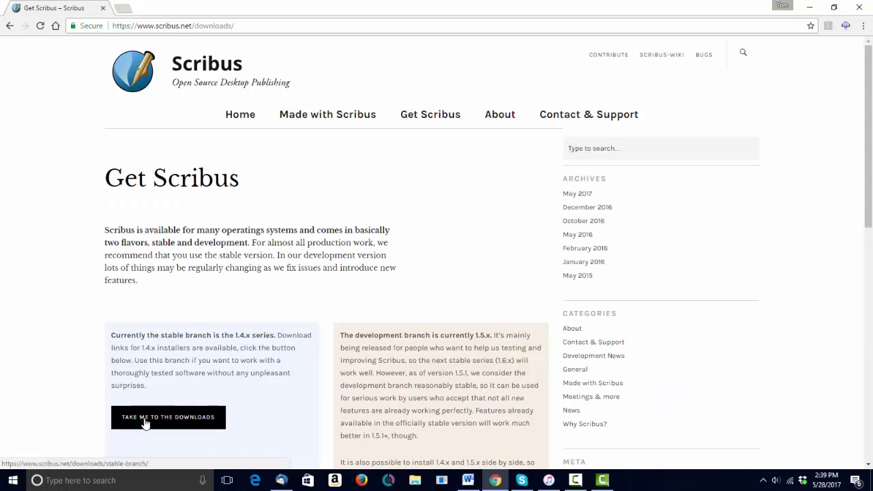
pyautogui.click(178, 419)
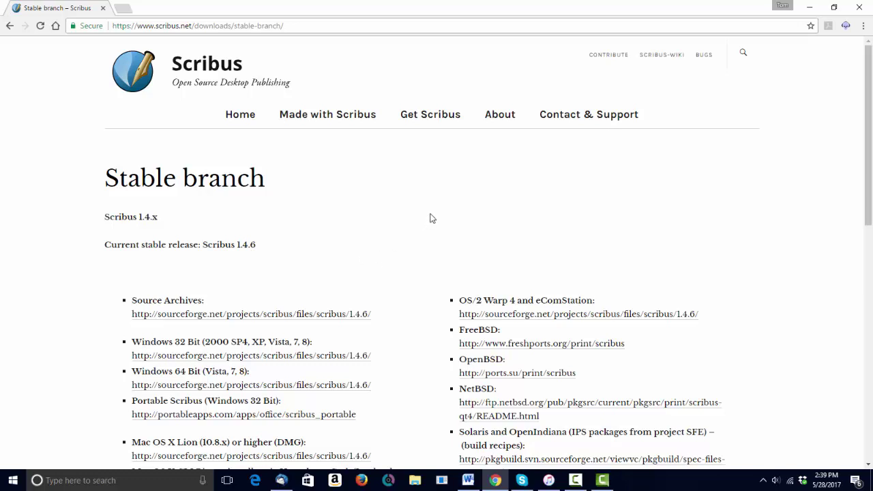
# - Follow the Scribus 1.4.6 Source Archives link to its SourceForge files page
pyautogui.scroll(-1, 430, 218)
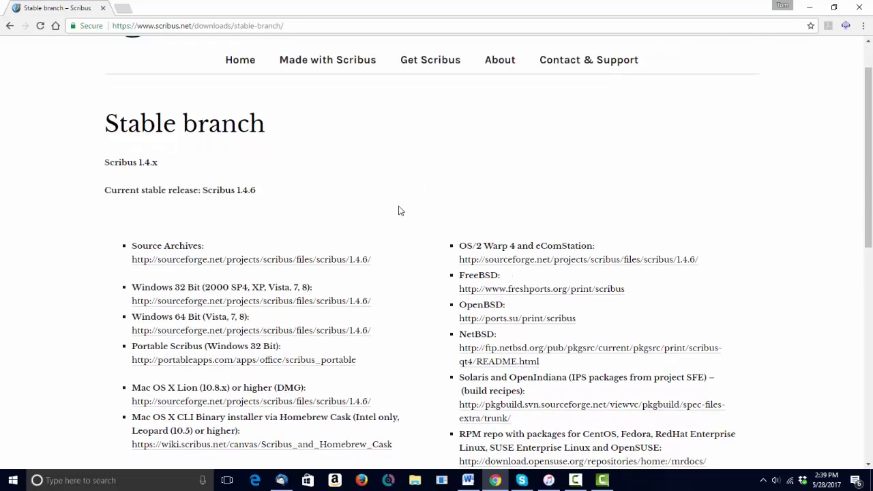
pyautogui.click(251, 265)
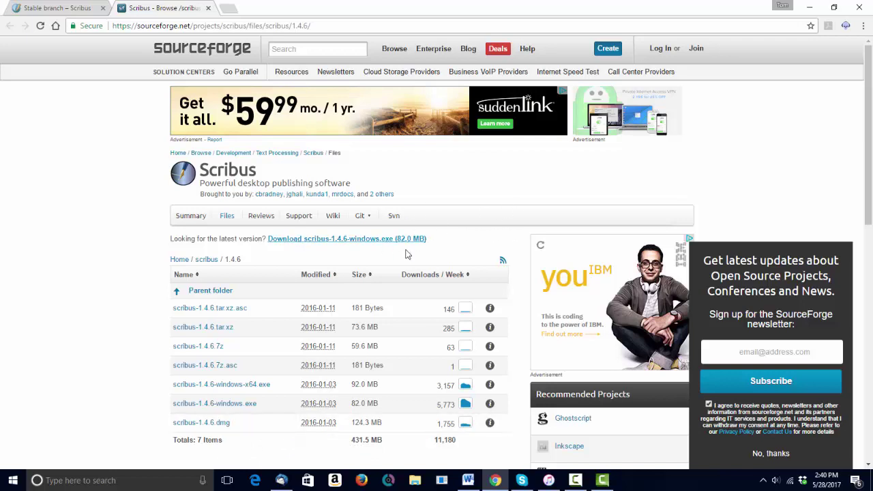
# - Start downloading scribus-1.4.6-windows.exe (82.0 MB) from SourceForge
pyautogui.click(379, 242)
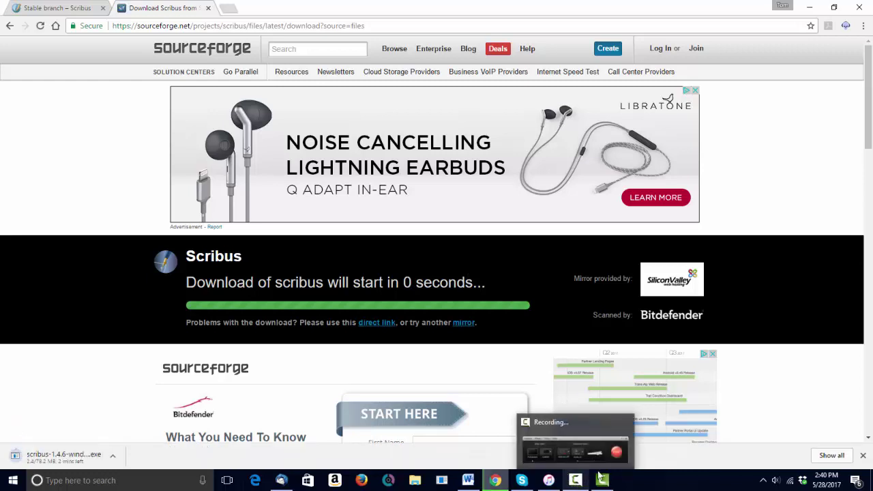
pyautogui.click(576, 481)
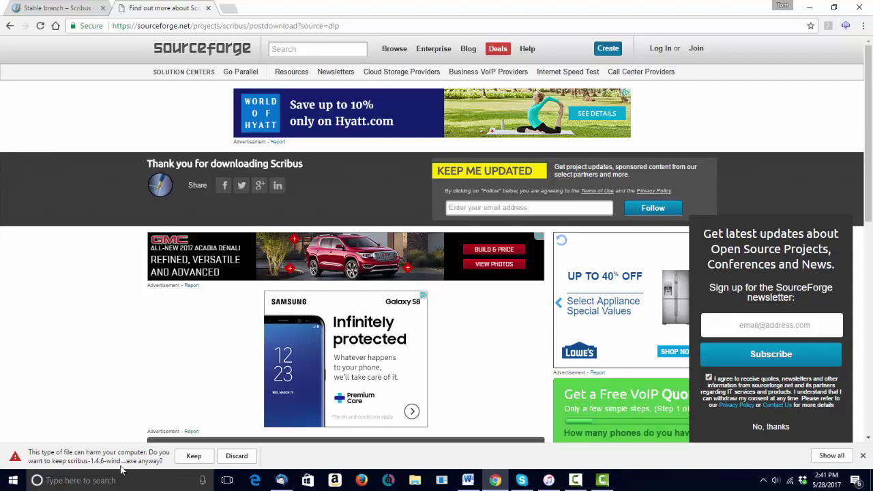
# - Keep the flagged Scribus installer download, then scroll down the SourceForge project page
pyautogui.click(194, 456)
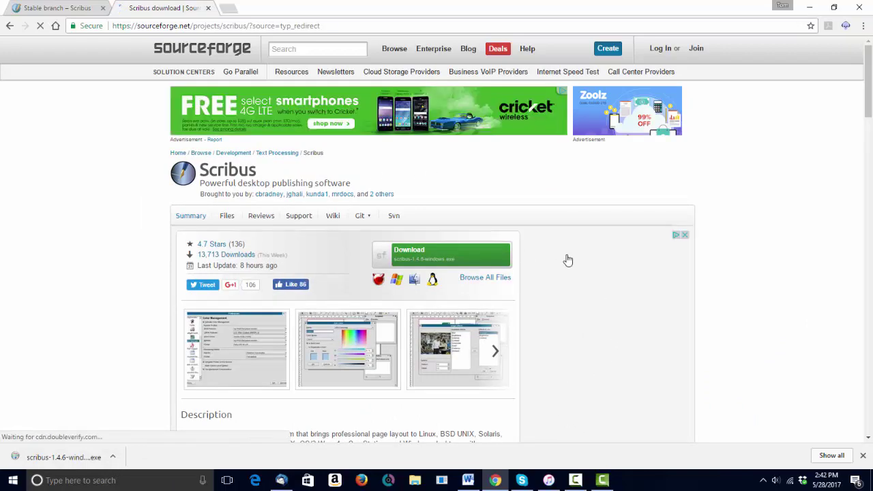
pyautogui.scroll(-1, 593, 304)
pyautogui.scroll(-1, 593, 303)
pyautogui.scroll(-2, 593, 301)
pyautogui.scroll(-2, 591, 292)
pyautogui.scroll(-1, 590, 288)
pyautogui.scroll(-2, 591, 298)
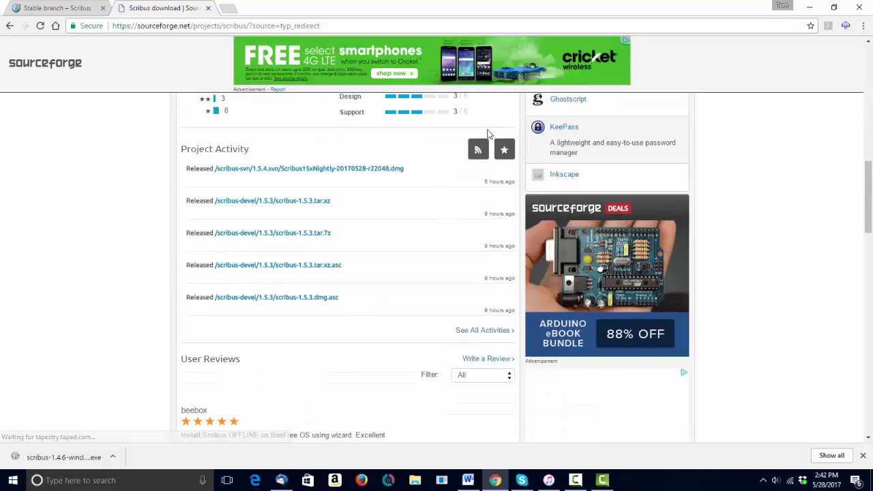
# - Go back to the thank-you page and scroll down to Recommended Projects
pyautogui.click(10, 25)
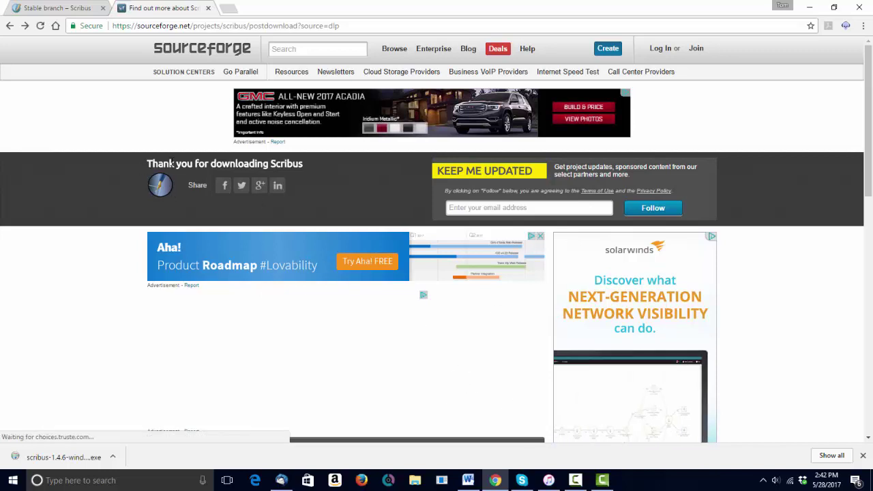
pyautogui.scroll(-3, 448, 331)
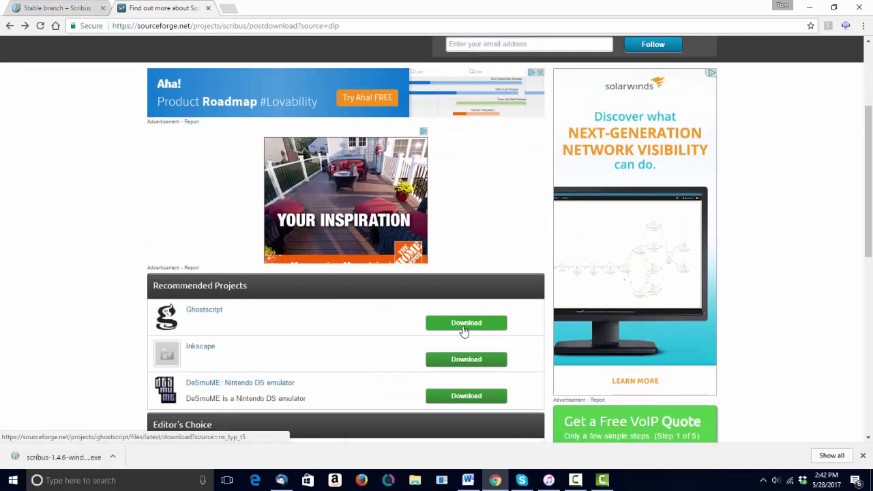
pyautogui.scroll(-3, 437, 321)
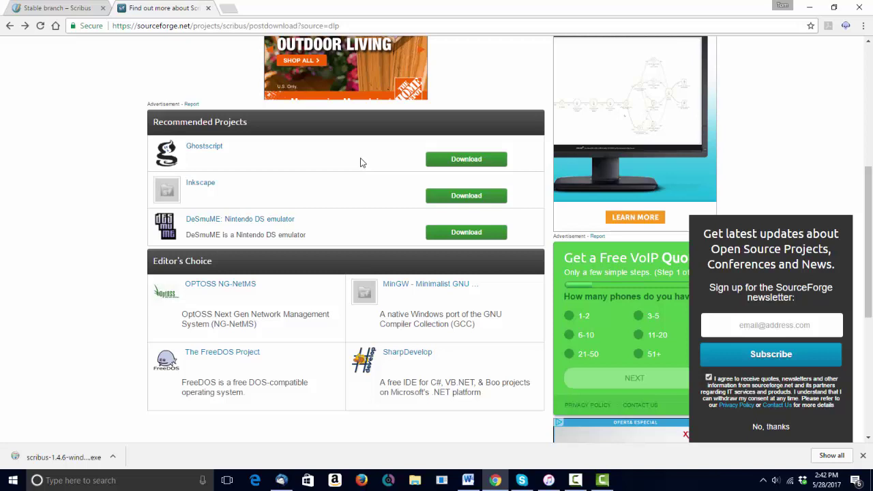
# - Download the Ghostscript installer and run it through license, default folder and Finish
pyautogui.click(471, 162)
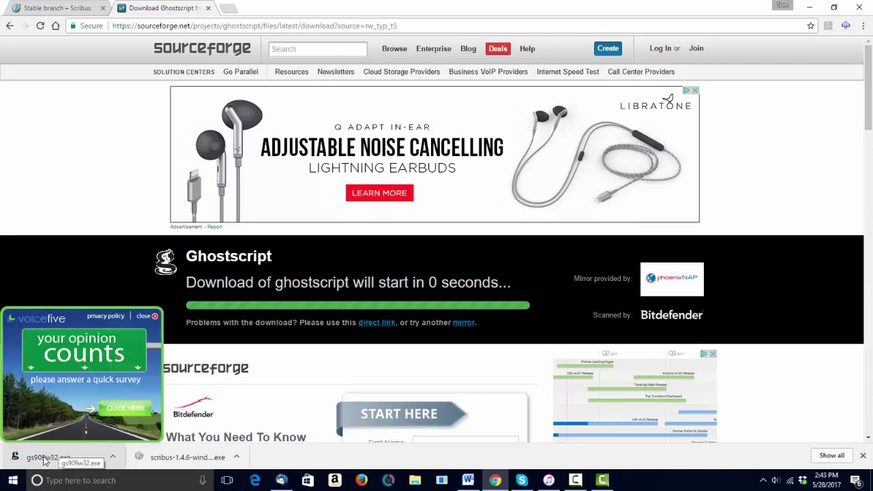
pyautogui.click(44, 461)
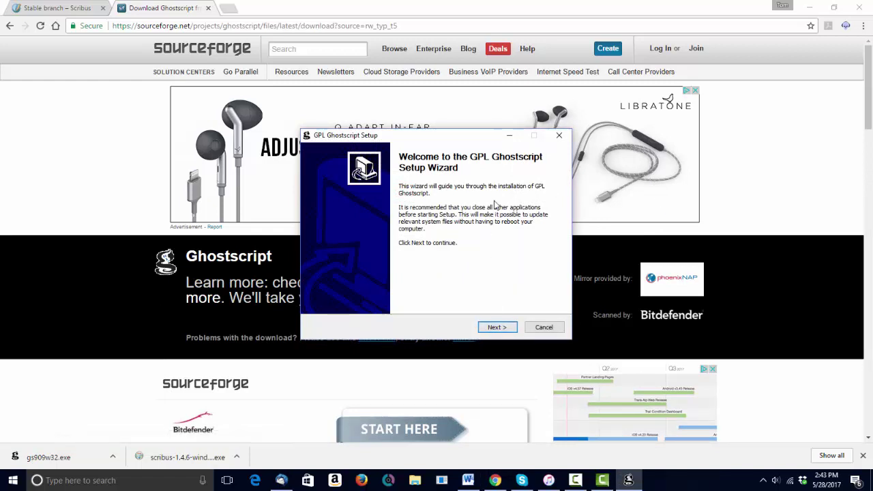
pyautogui.click(496, 329)
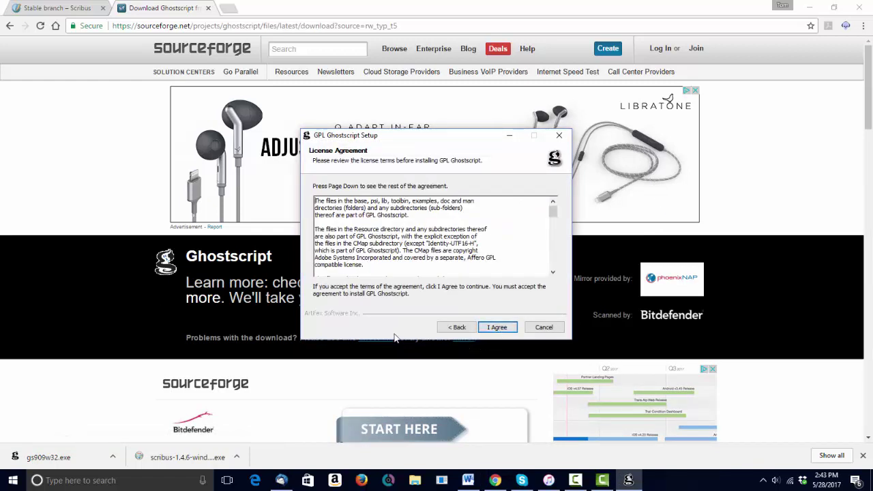
pyautogui.click(502, 329)
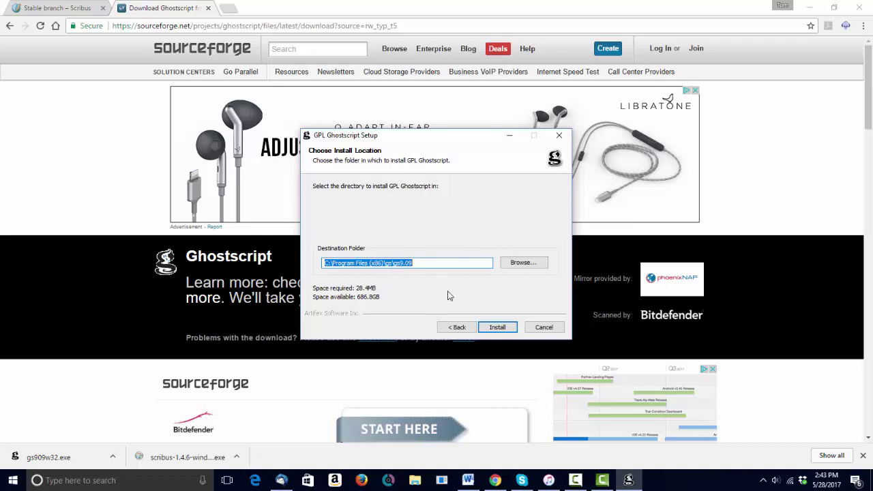
pyautogui.click(500, 330)
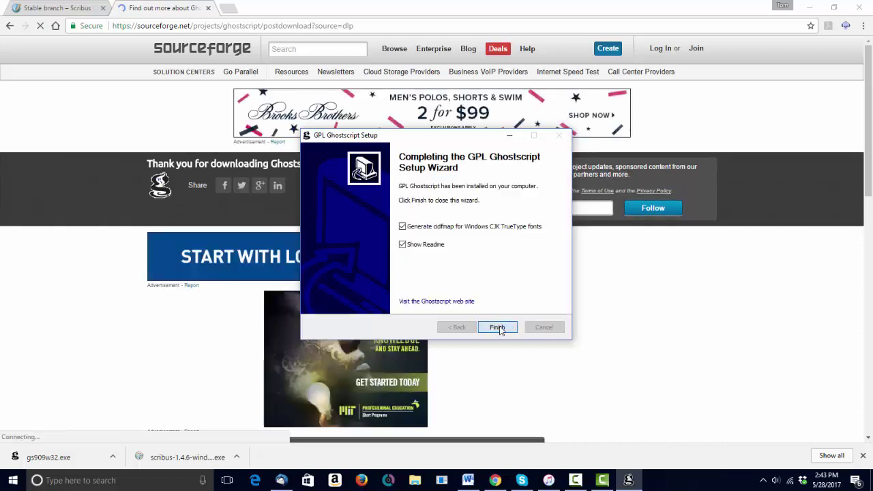
pyautogui.click(497, 327)
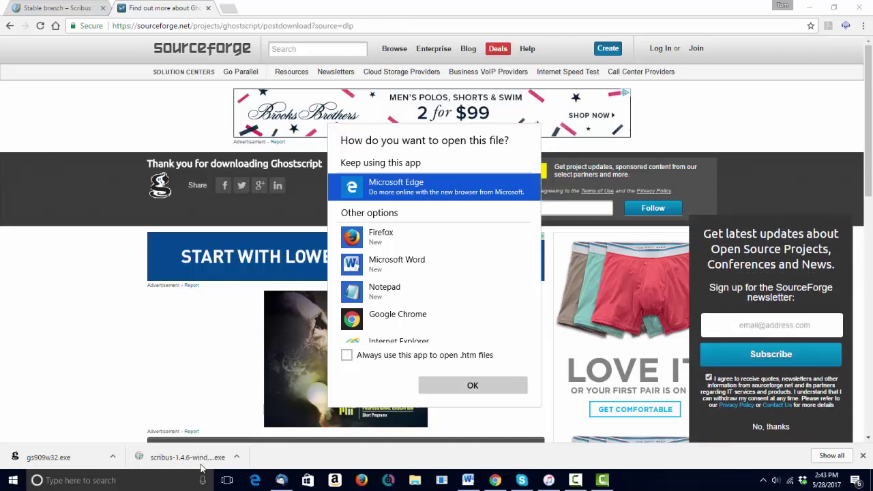
# - Dismiss the open-with prompt and launch the downloaded Scribus .exe from the downloads bar
pyautogui.click(184, 457)
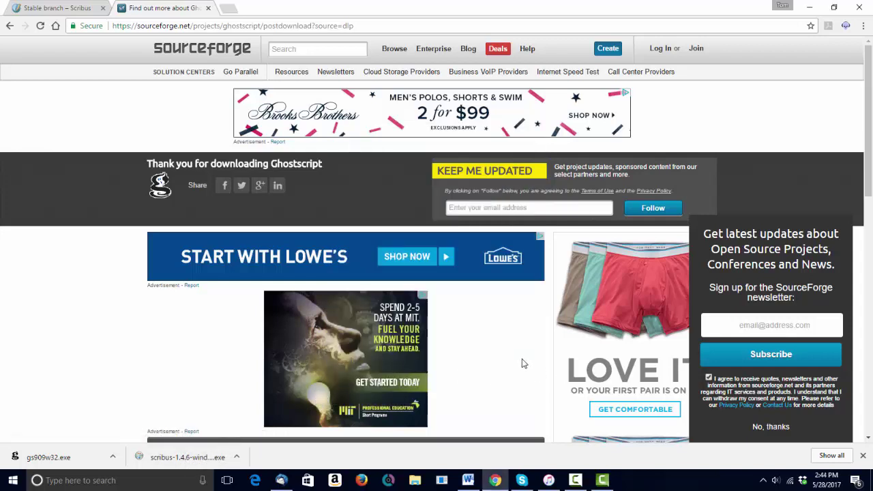
pyautogui.click(183, 461)
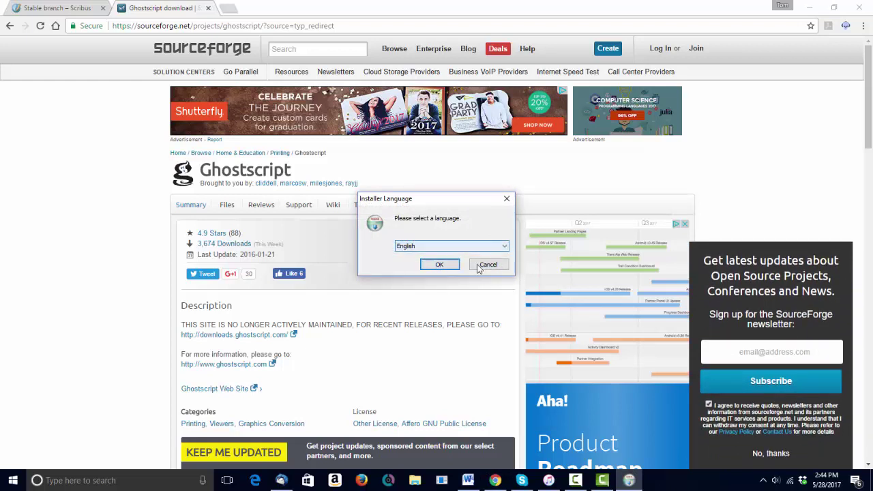
# - Confirm English as the Scribus installer language
pyautogui.click(506, 247)
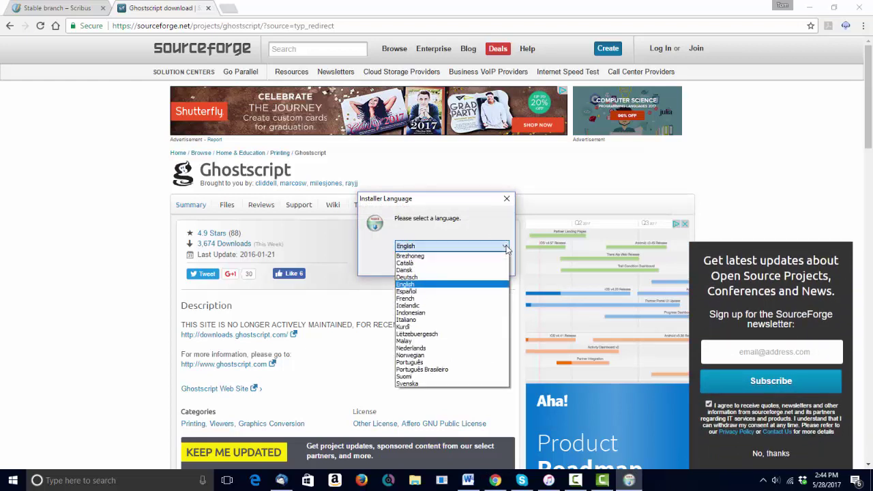
pyautogui.click(493, 222)
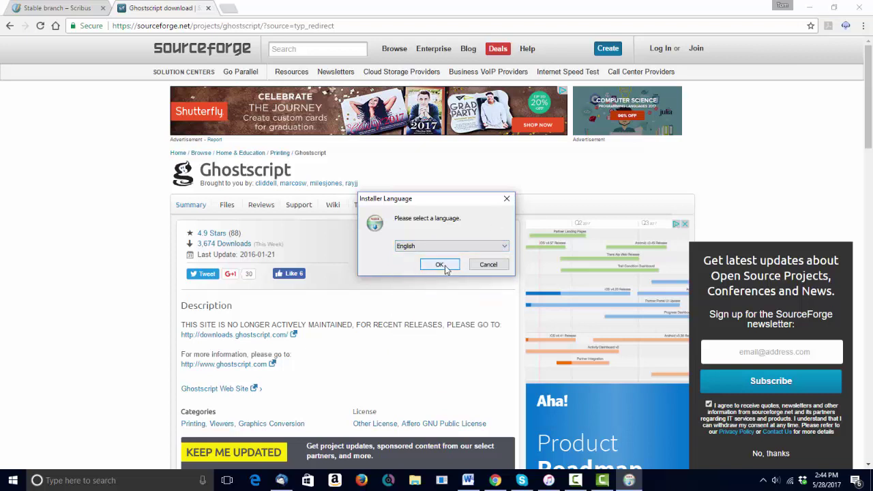
pyautogui.click(441, 265)
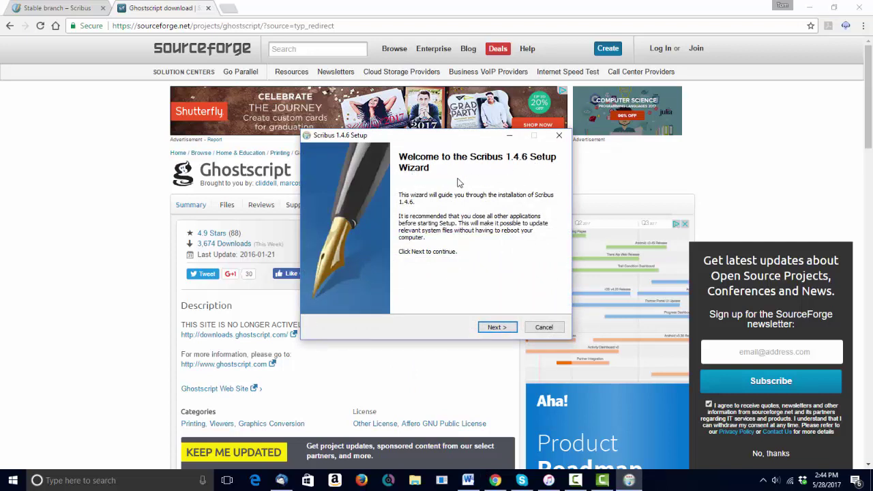
# - Accept the Scribus license terms and keep Full components and the default install folder
pyautogui.click(501, 329)
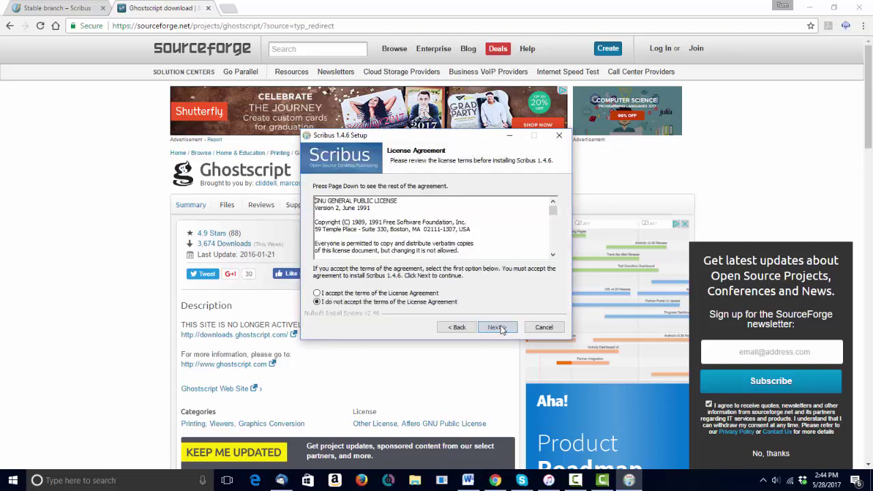
pyautogui.click(318, 293)
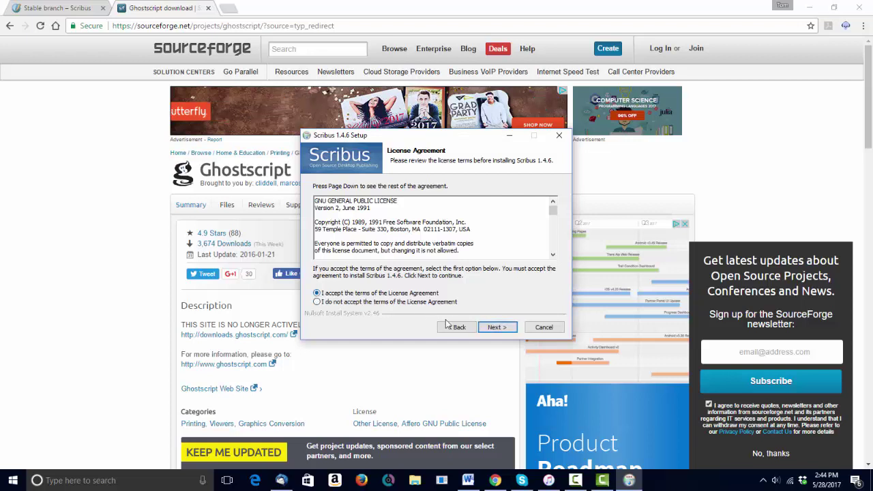
pyautogui.click(496, 328)
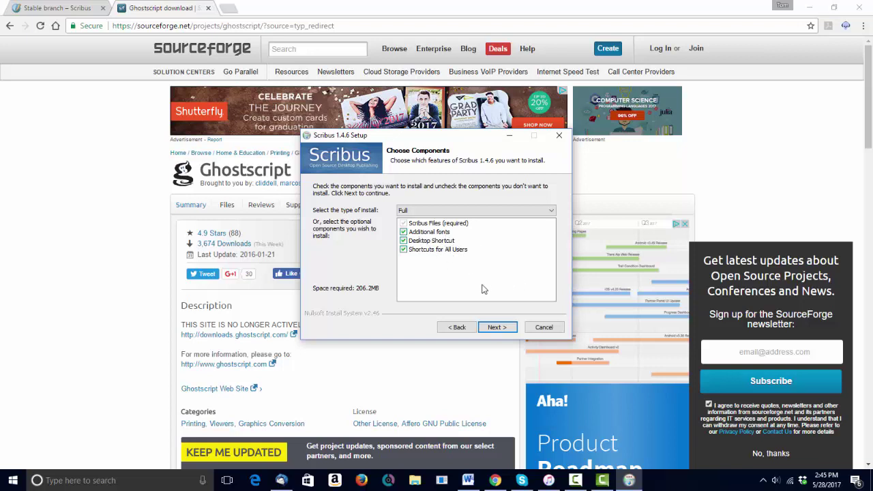
pyautogui.click(498, 328)
pyautogui.click(497, 328)
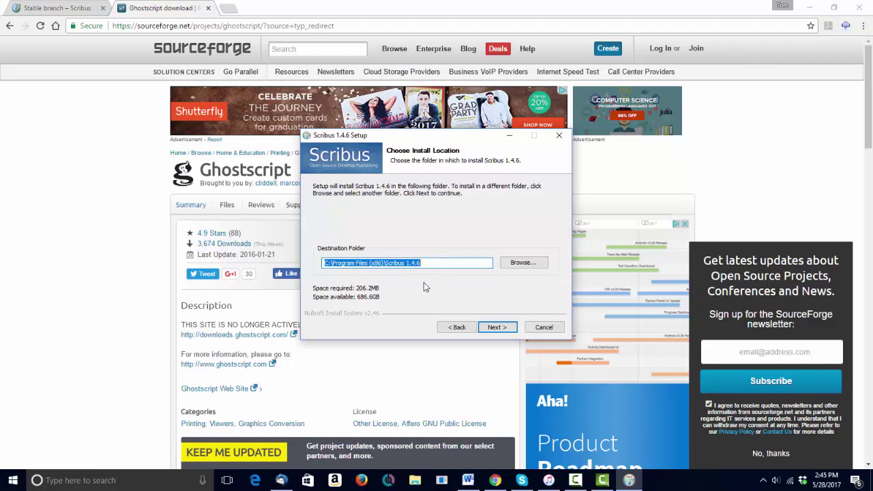
pyautogui.click(498, 326)
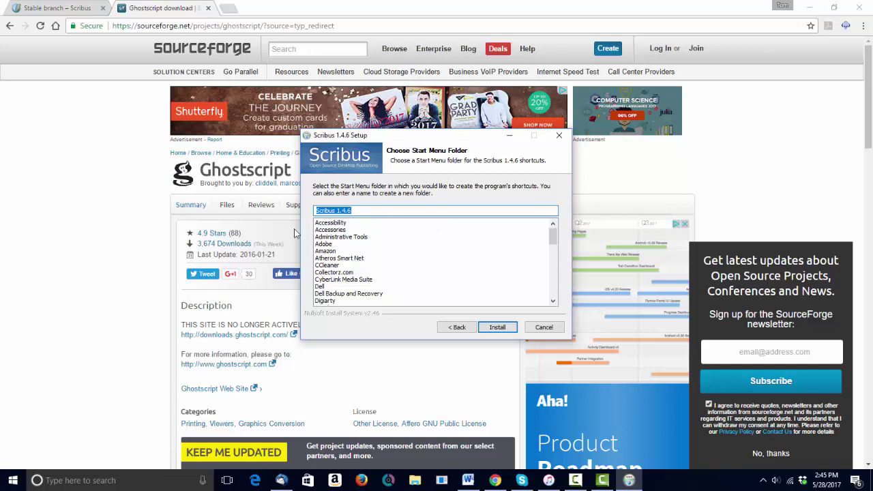
# - Install Scribus 1.4.6 into the 'Scribus 1.4.6' Start Menu folder and wait for completion
pyautogui.click(499, 330)
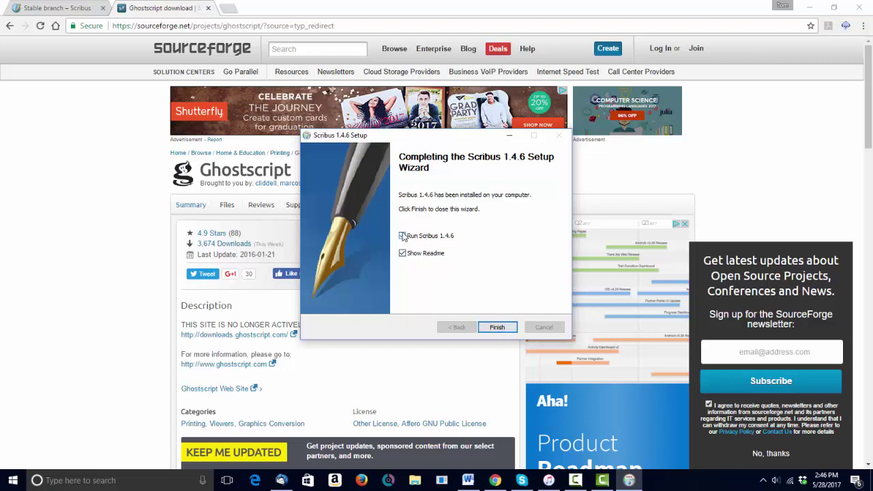
# - Close Scribus 1.4.6 Setup with Finish, leaving Run Scribus and Show Readme unchecked
pyautogui.click(499, 329)
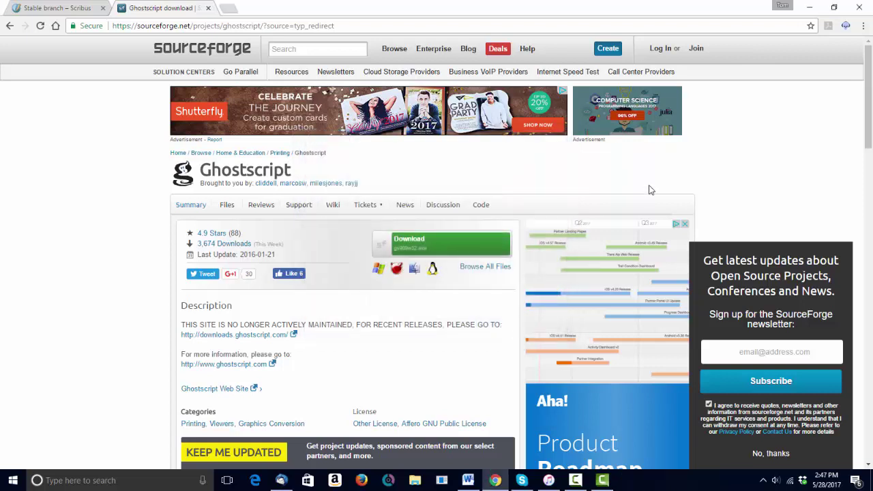